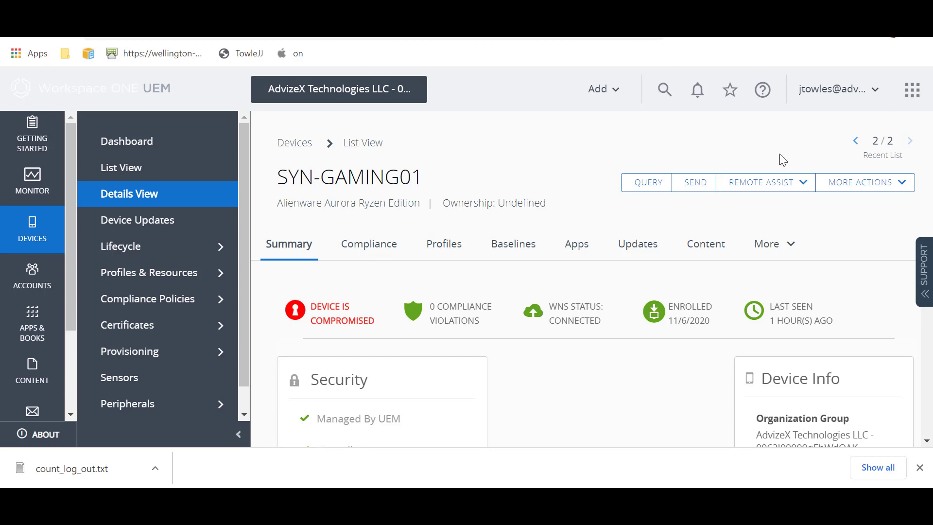
# Show the Remote Assist options on the SYN-GAMING01 device page.
pyautogui.click(809, 185)
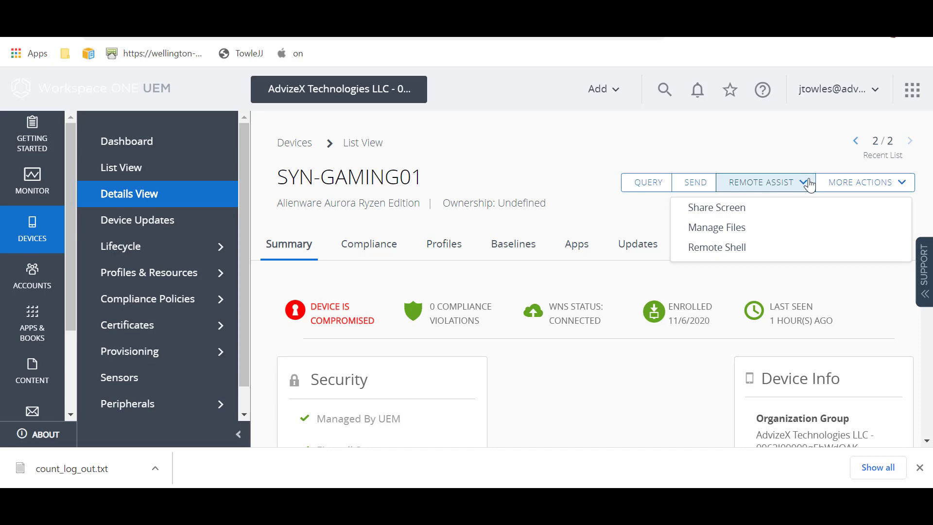
# Launch the screen-sharing Assist session to the SYN-GAMING01 PC.
pyautogui.click(751, 214)
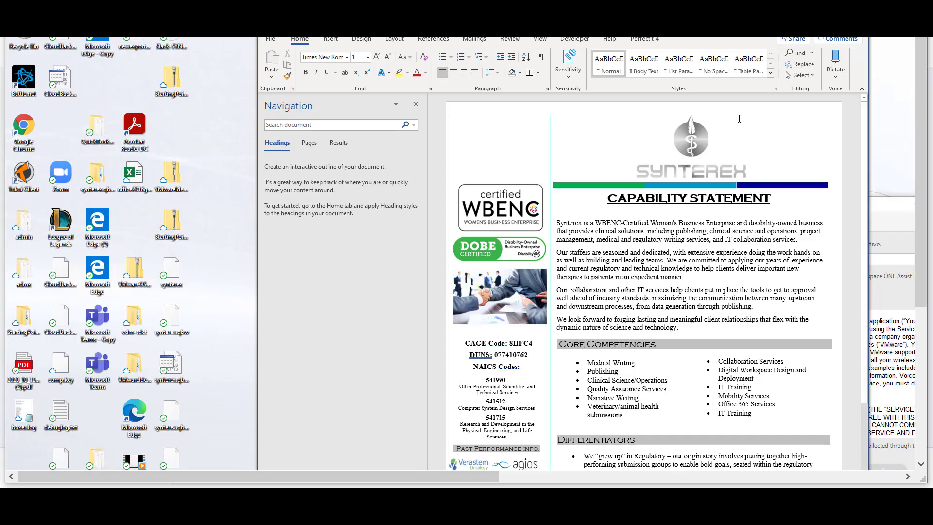
# Centre the Assist window, enter the 4-digit support PIN, and accept and share the screen.
pyautogui.click(912, 305)
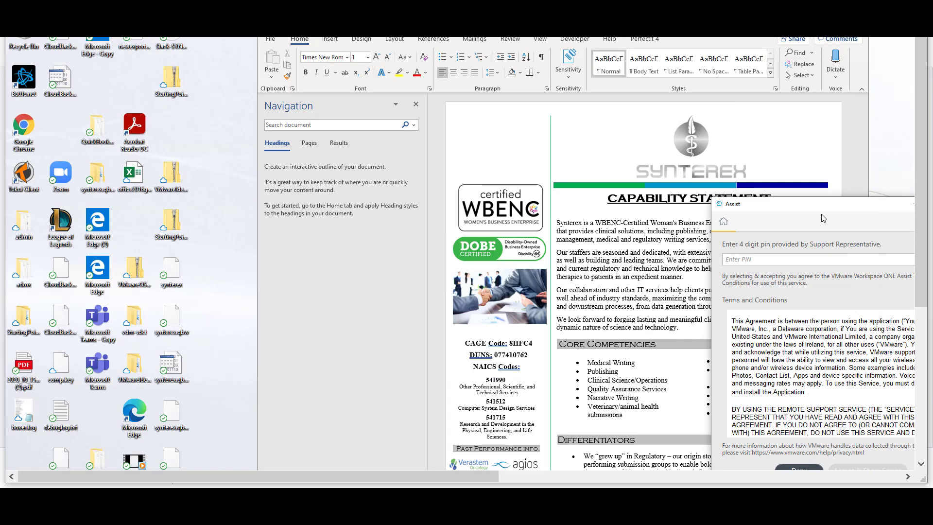
pyautogui.moveTo(825, 213); pyautogui.dragTo(529, 126)
pyautogui.click(473, 171)
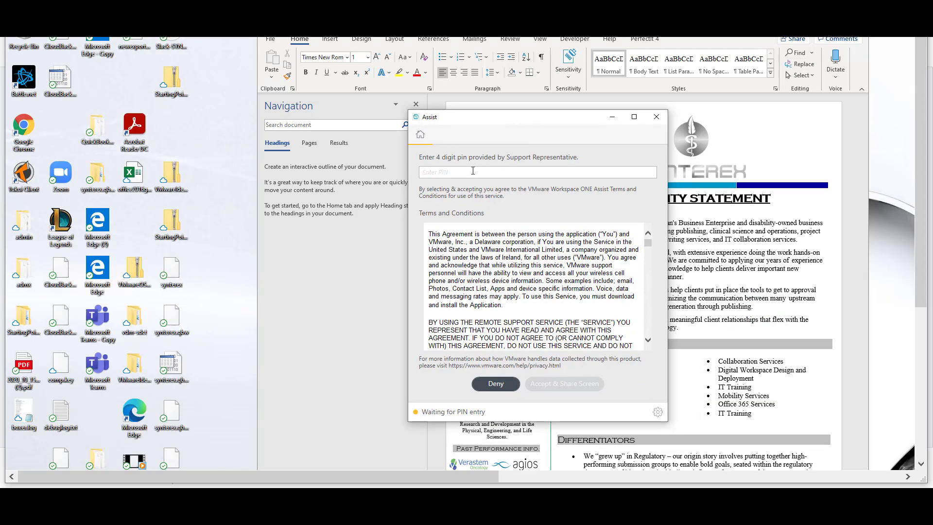
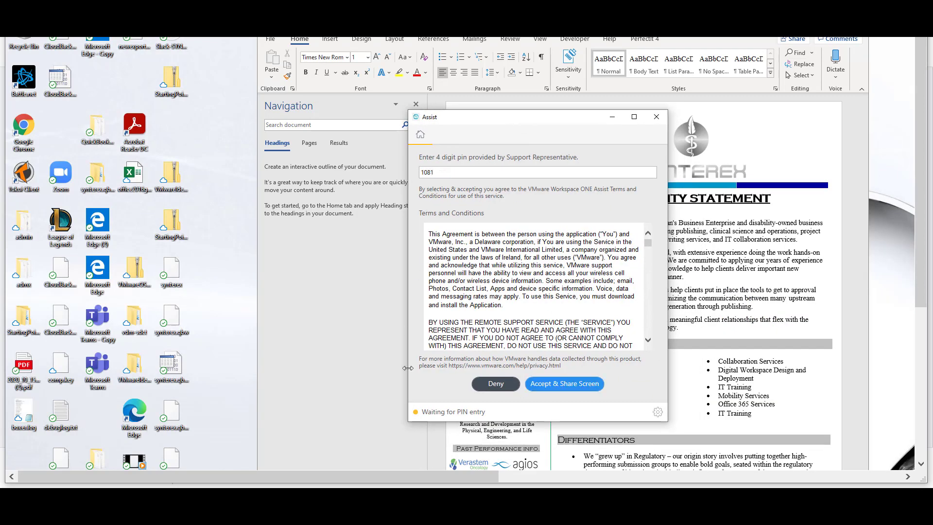
pyautogui.click(567, 387)
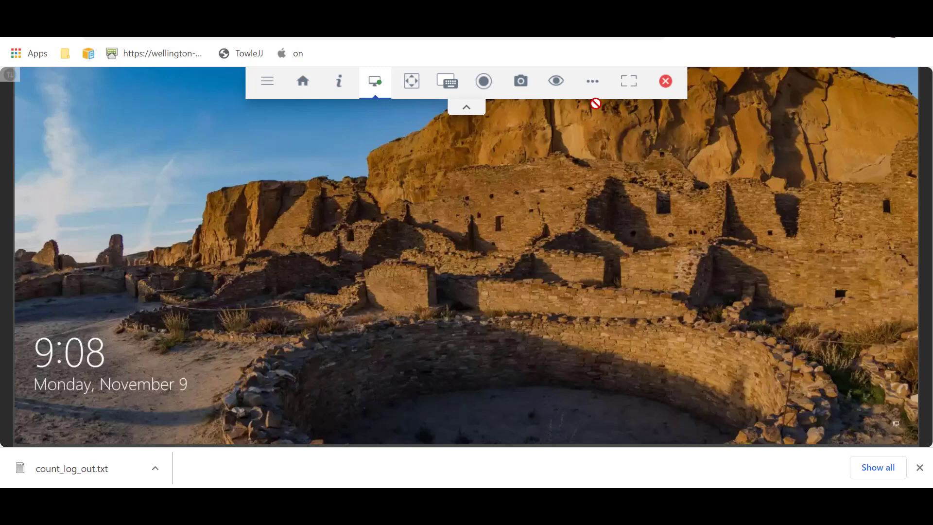
# Request Remote Control from the Remote Interaction (eye) menu in the session toolbar.
pyautogui.moveTo(590, 94)
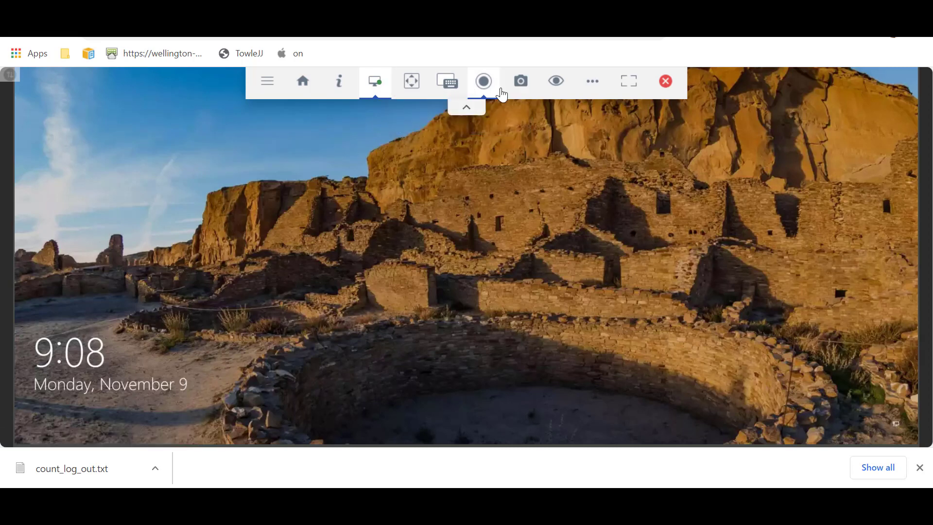
pyautogui.moveTo(561, 94)
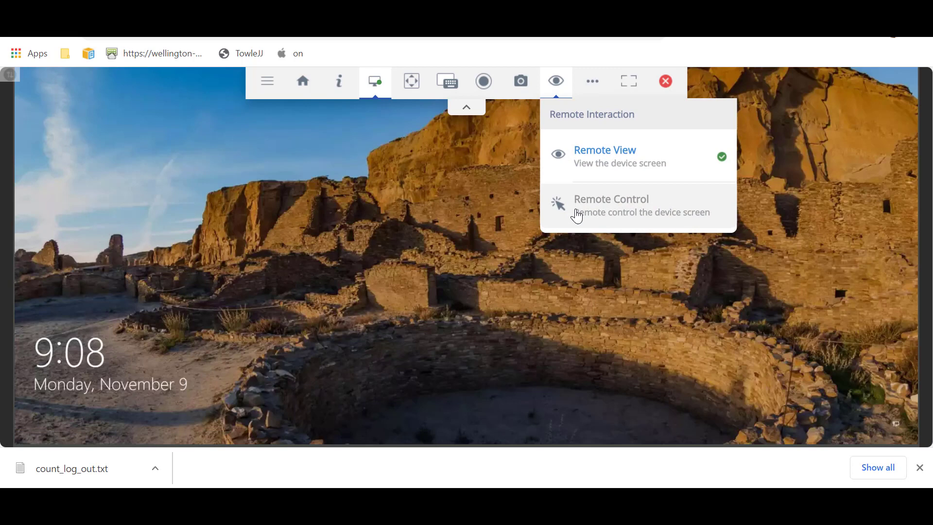
pyautogui.click(577, 216)
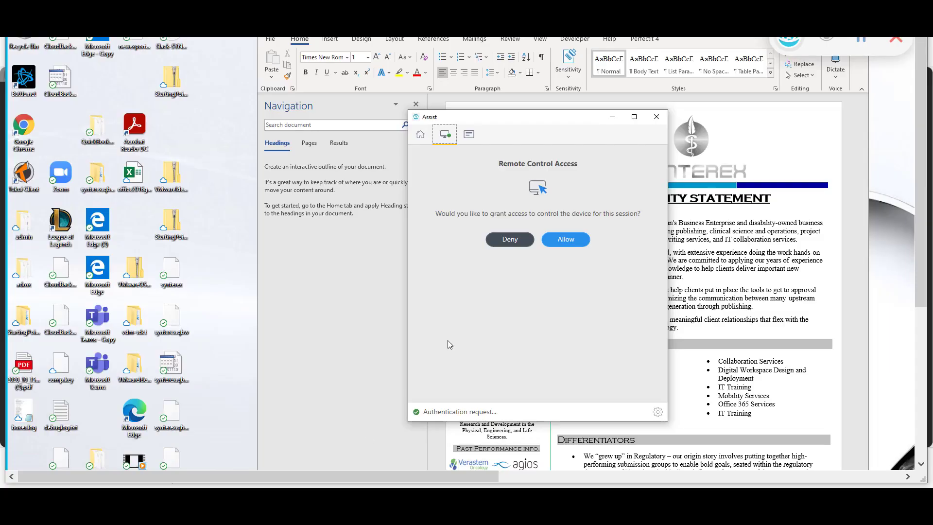
# Allow the technician remote control access to this PC.
pyautogui.click(567, 240)
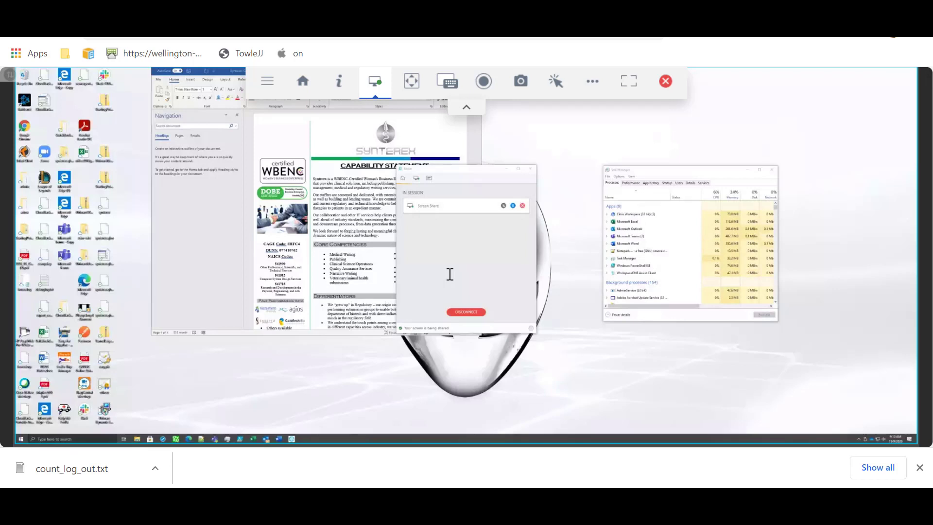
# Close Task Manager on the remote PC and view the Home and Info panels.
pyautogui.click(772, 169)
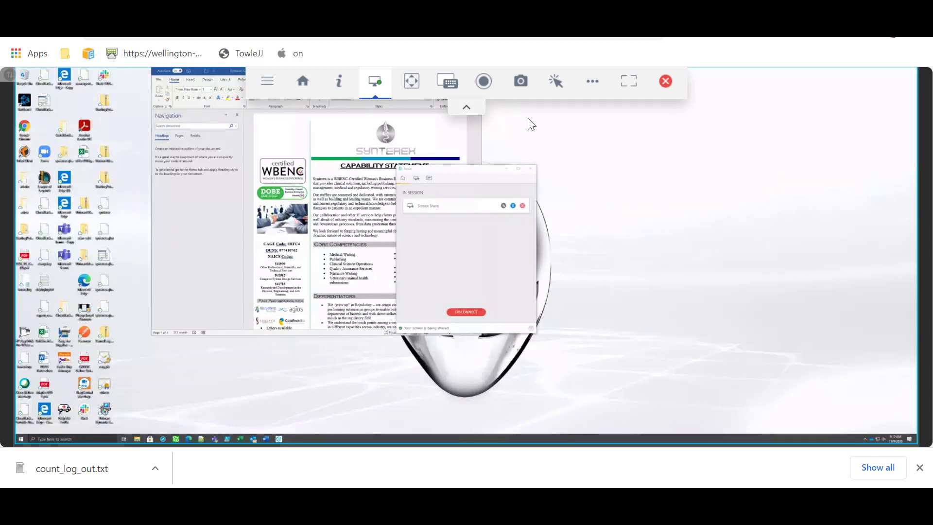
pyautogui.click(301, 86)
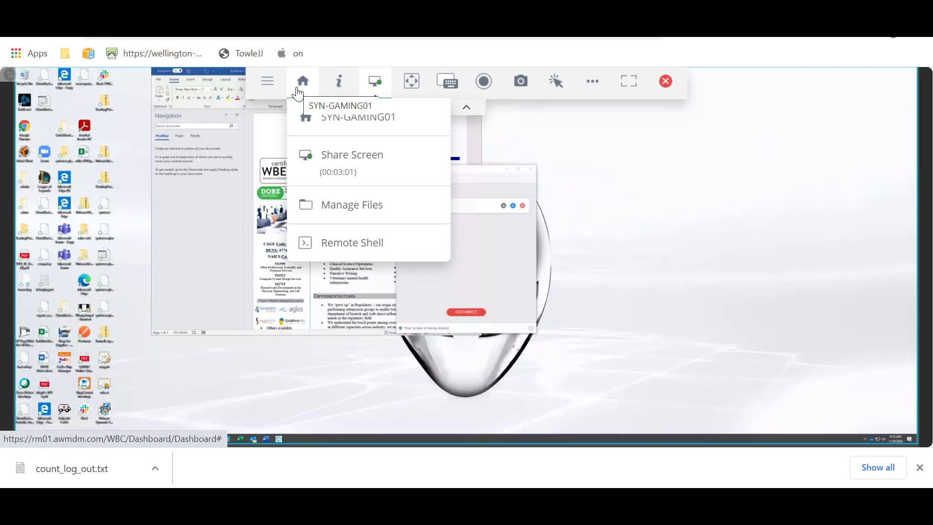
pyautogui.click(339, 90)
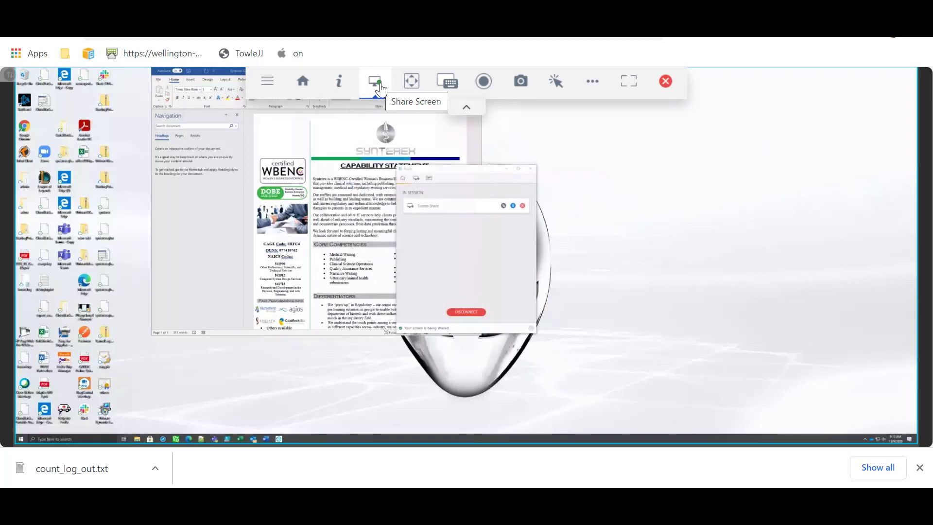
# Check Fit to screen, toggle the on-screen keyboard, and show Remote Interaction and extra tools menus.
pyautogui.click(411, 89)
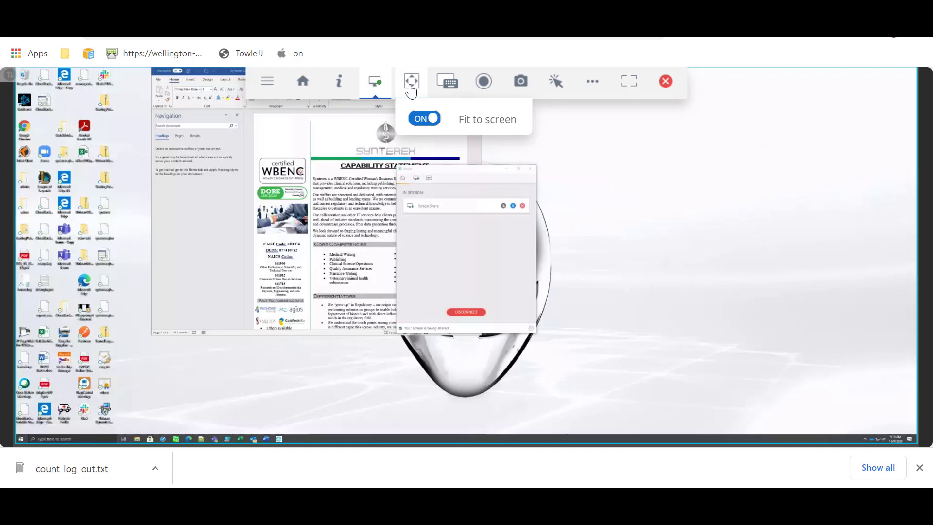
pyautogui.click(449, 87)
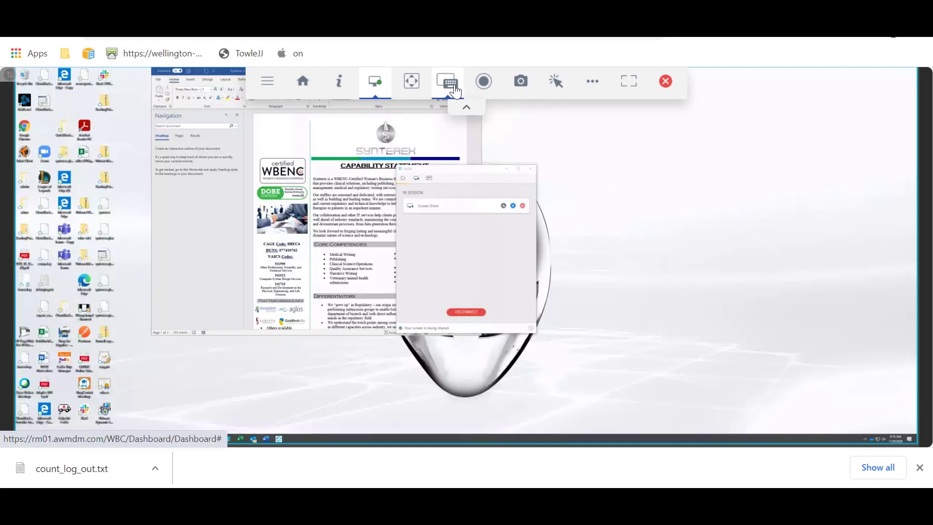
pyautogui.click(449, 87)
pyautogui.click(450, 88)
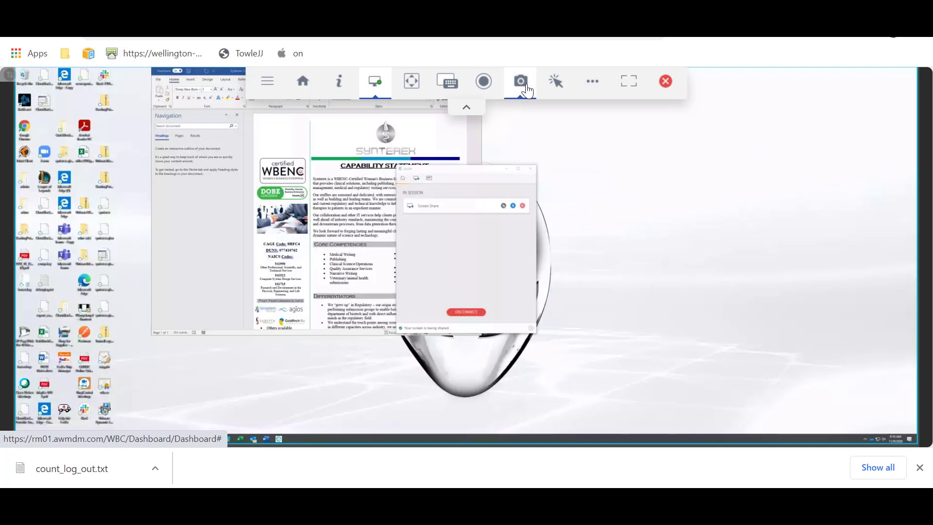
pyautogui.click(555, 88)
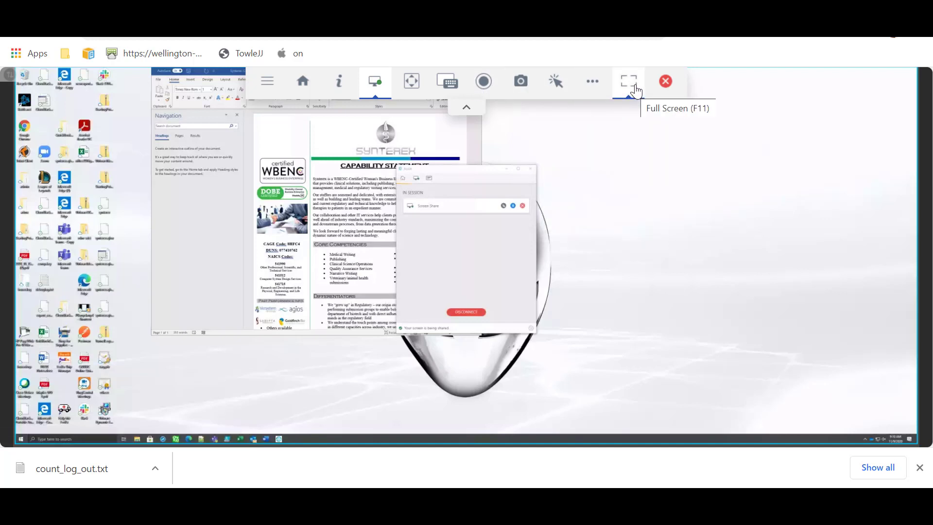
pyautogui.click(588, 88)
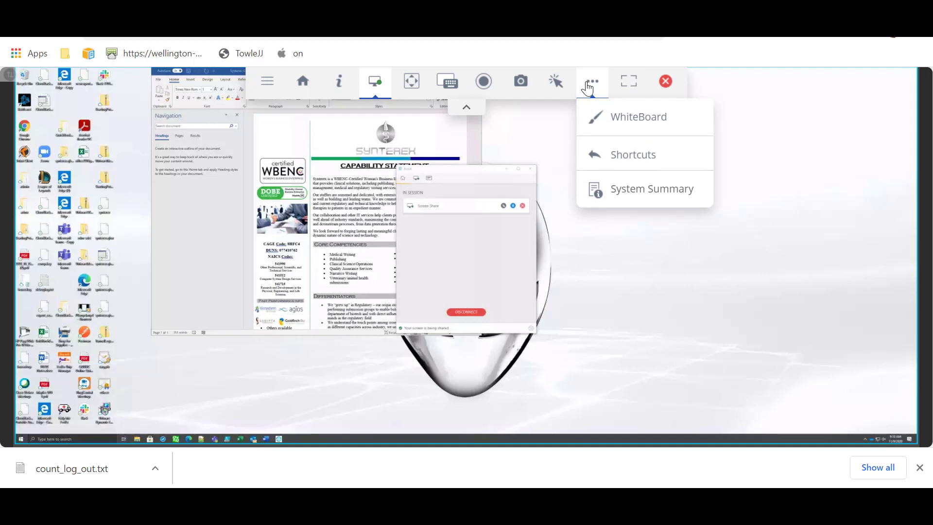
pyautogui.click(604, 119)
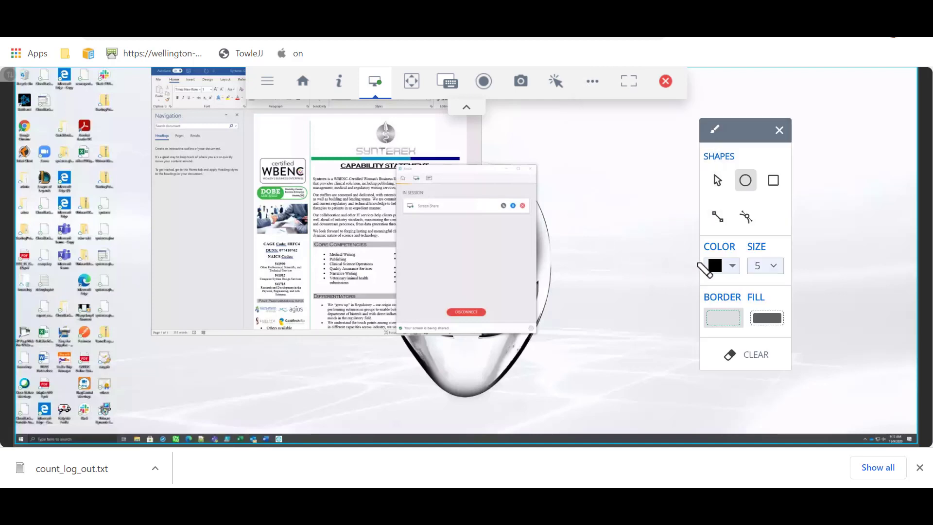
pyautogui.moveTo(485, 192); pyautogui.dragTo(368, 219)
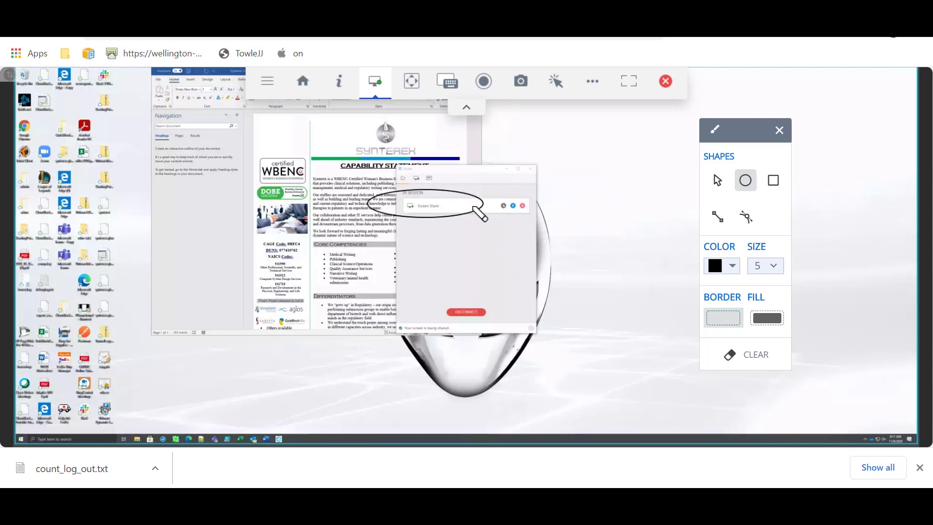
pyautogui.click(749, 352)
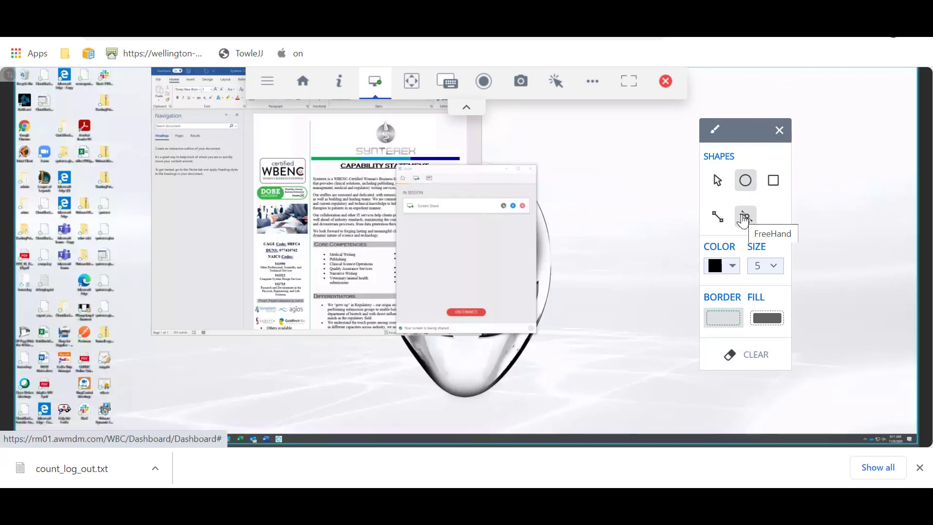
pyautogui.click(780, 129)
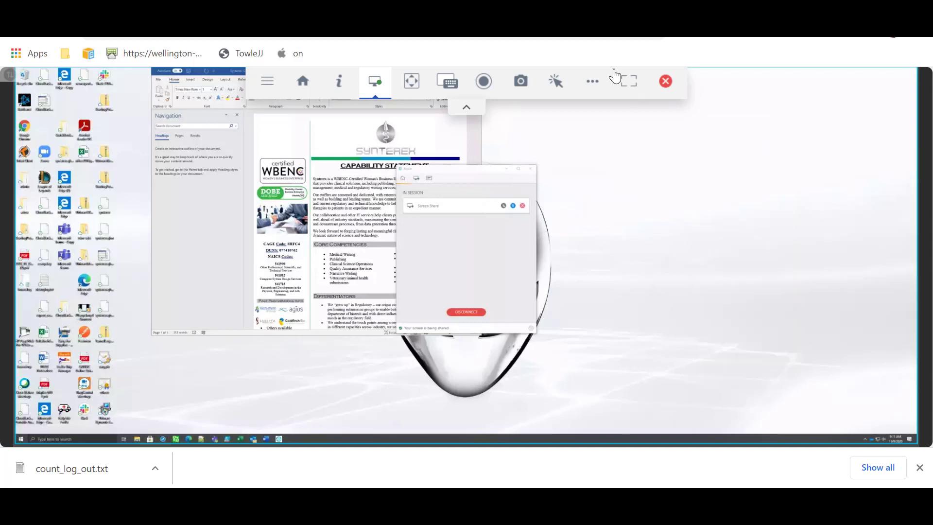
pyautogui.click(591, 83)
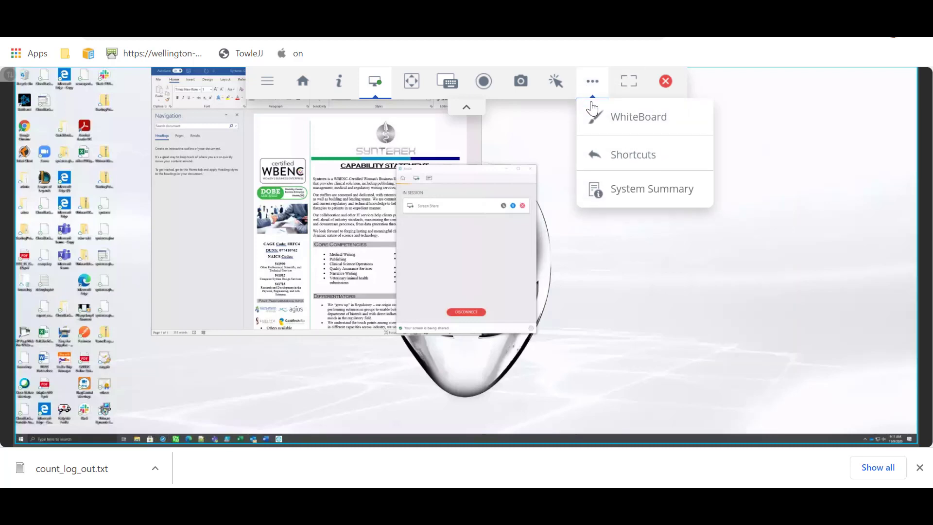
# Open System Summary, browse Applications and Processes, and cancel ending the UevAppMonitor process.
pyautogui.click(612, 190)
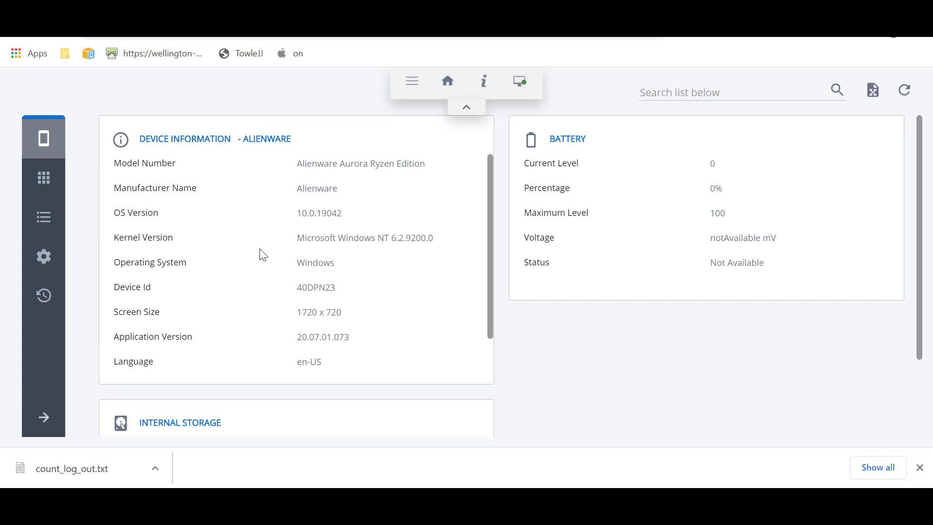
pyautogui.scroll(-5, 263, 254)
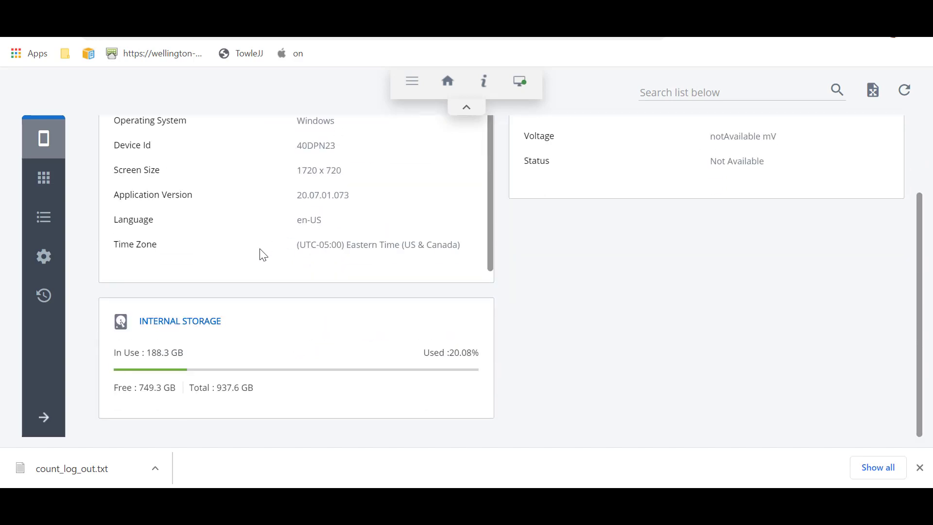
pyautogui.scroll(5, 263, 253)
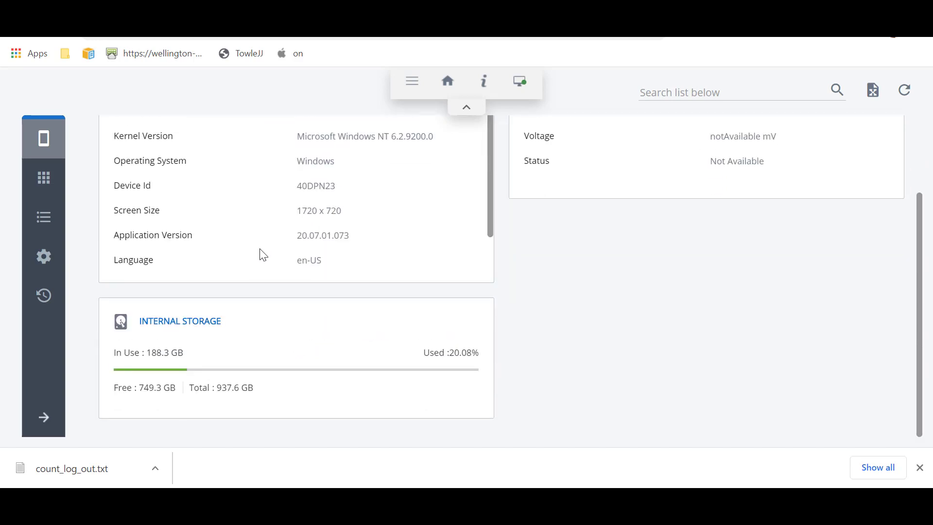
pyautogui.click(44, 190)
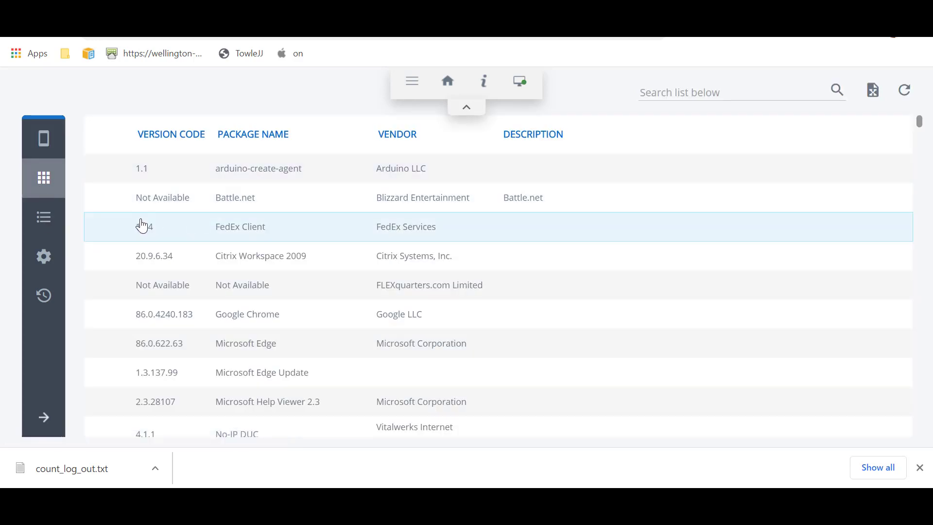
pyautogui.click(43, 217)
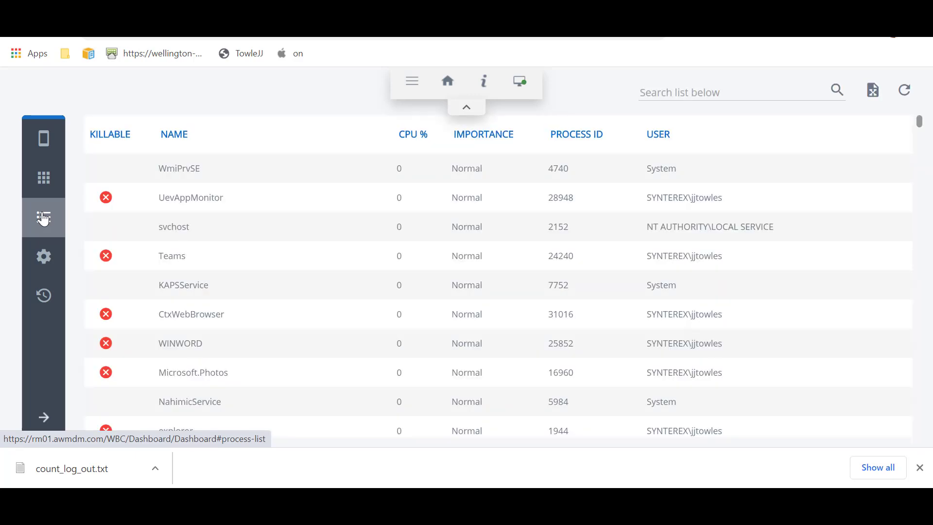
pyautogui.click(106, 198)
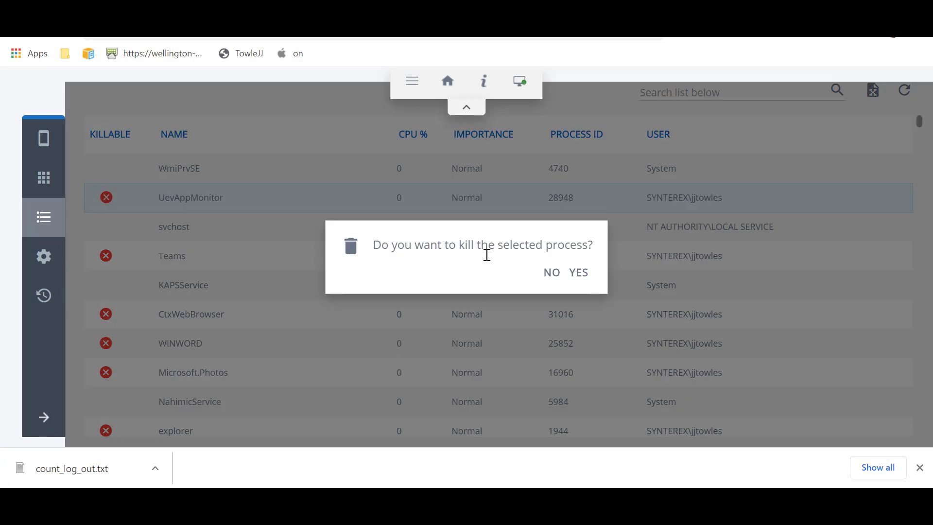
pyautogui.click(552, 273)
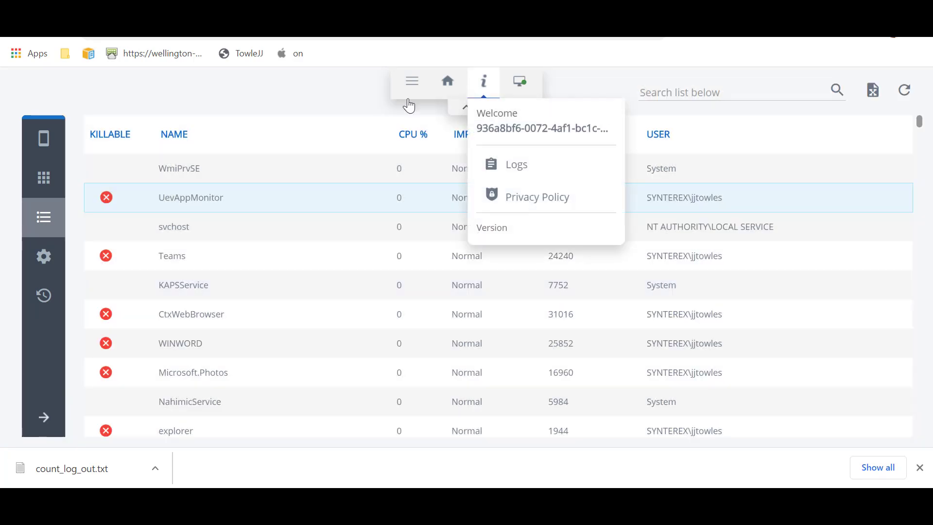
# List the device's services and scroll down to the FedEx entries.
pyautogui.click(42, 261)
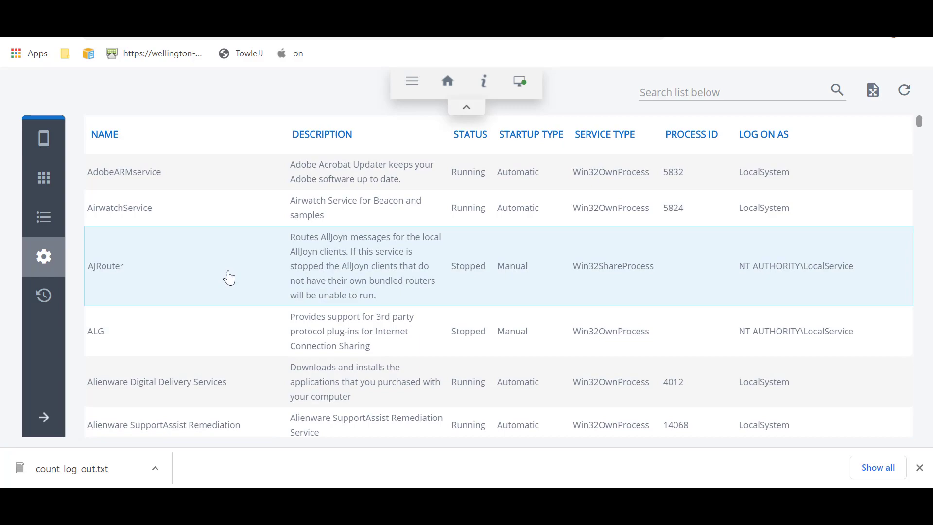
pyautogui.scroll(-5, 230, 278)
pyautogui.scroll(-15, 230, 278)
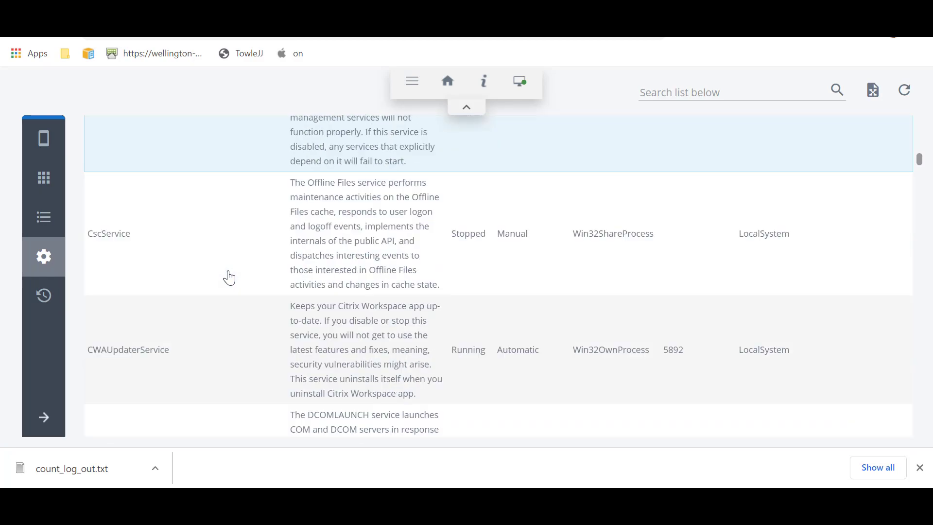
pyautogui.scroll(-15, 228, 277)
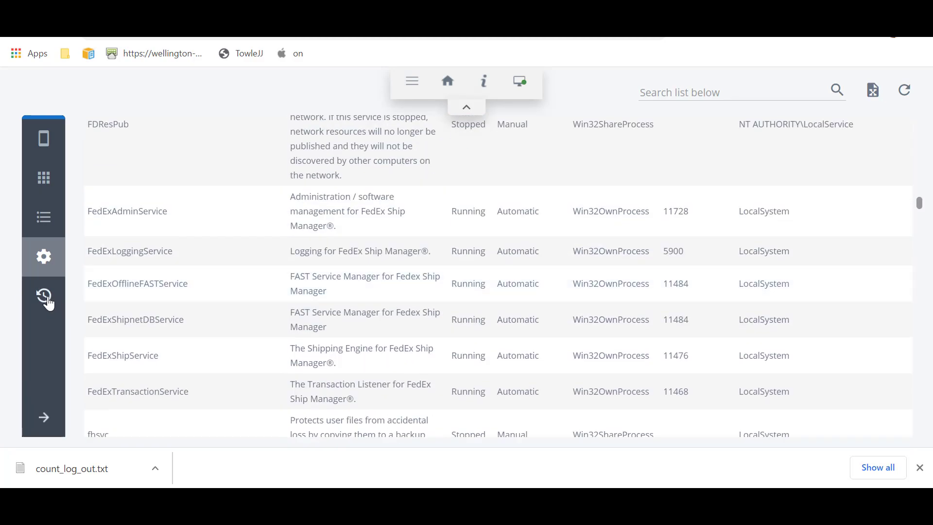
# View the session history showing one 11 min 12 s session, then reveal the side panel.
pyautogui.click(47, 300)
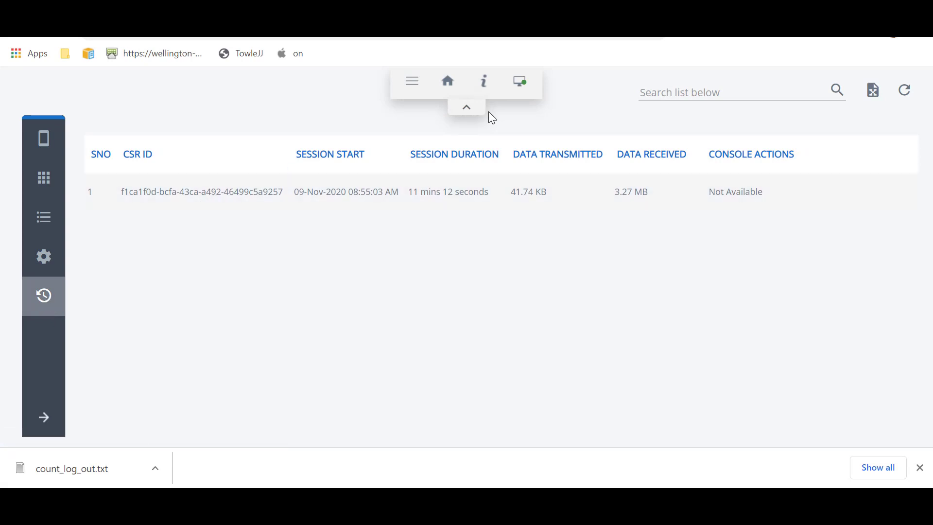
pyautogui.click(438, 95)
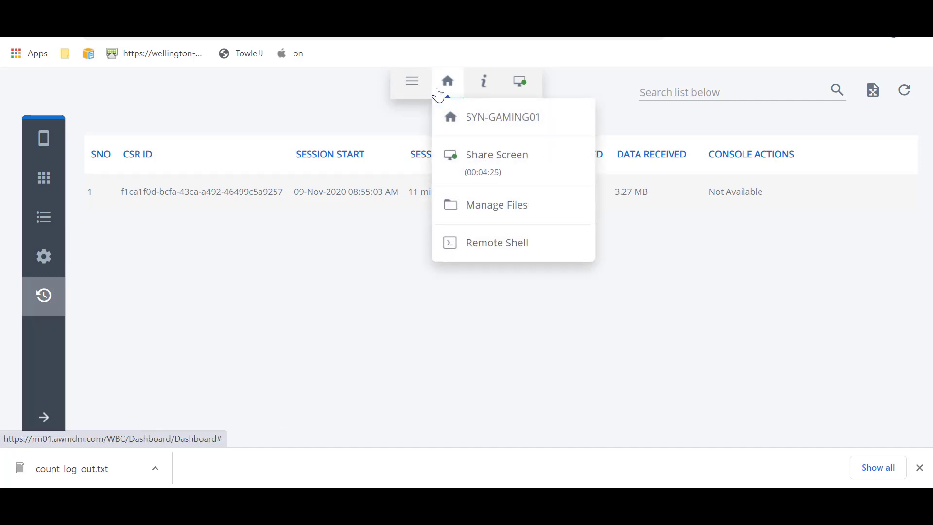
pyautogui.click(413, 83)
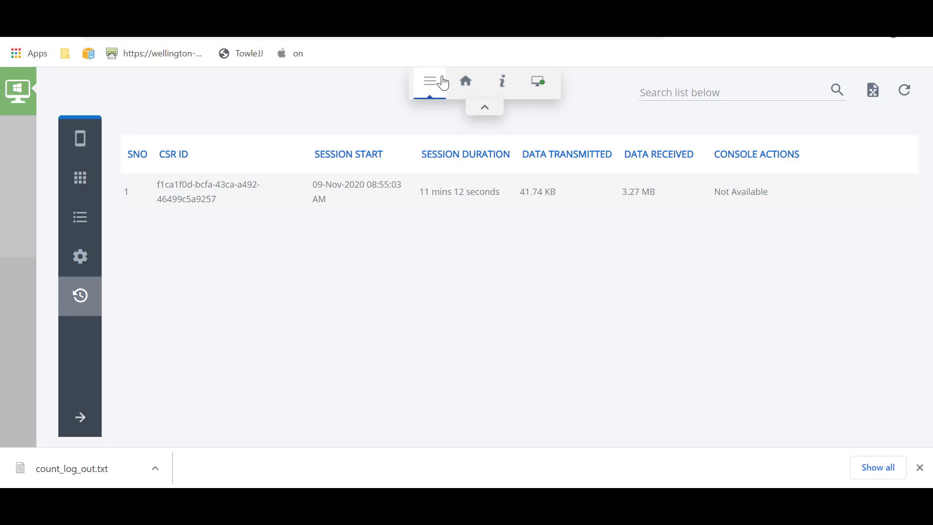
# View SYN-GAMING01's device information page and start Manage Files on the remote PC.
pyautogui.moveTo(469, 88)
pyautogui.click(510, 118)
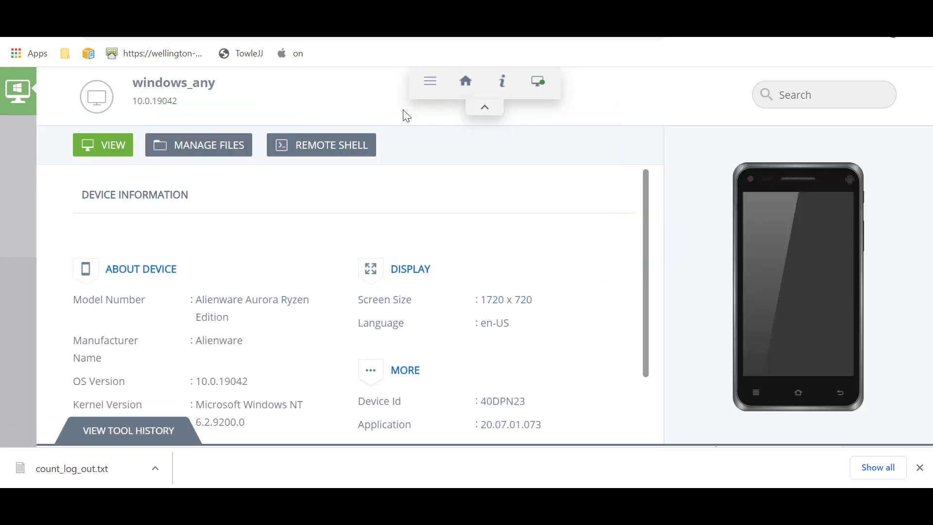
pyautogui.scroll(-2, 399, 287)
pyautogui.scroll(2, 399, 287)
pyautogui.click(208, 148)
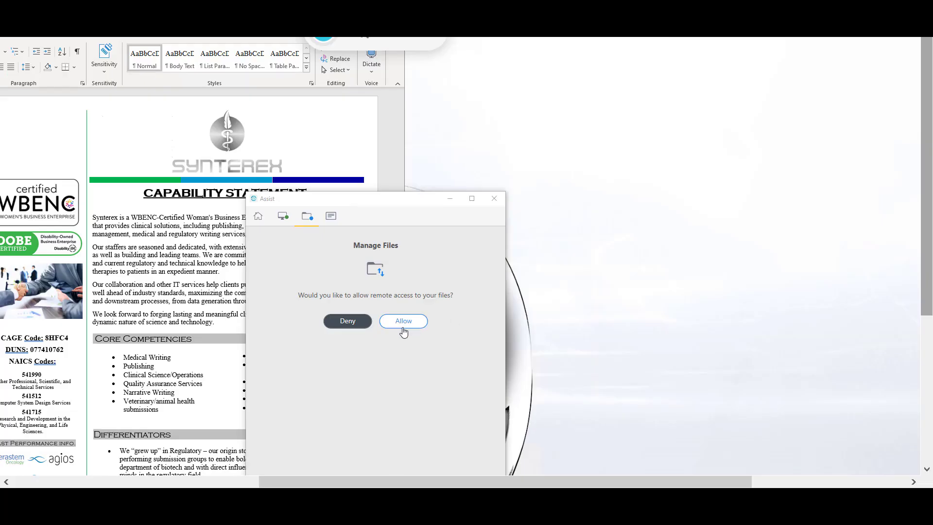
# Allow remote file access on the PC and browse its drive contents.
pyautogui.click(403, 322)
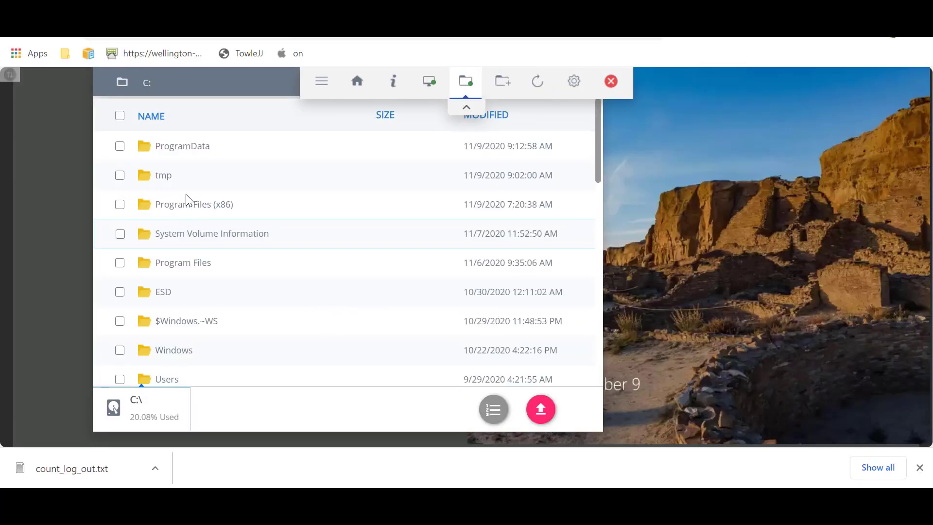
pyautogui.scroll(-4, 290, 288)
pyautogui.scroll(5, 288, 288)
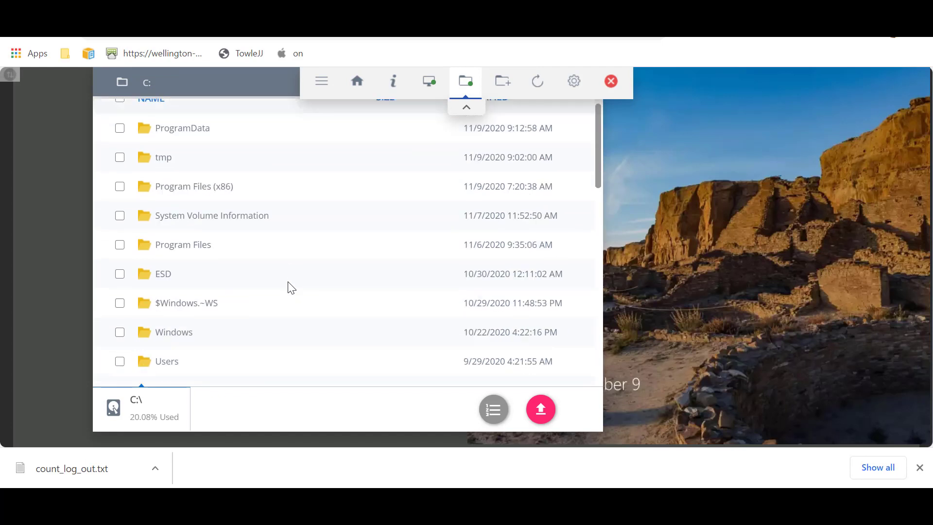
# Open the C:\tmp folder and download awcm.PNG to the local computer.
pyautogui.click(120, 146)
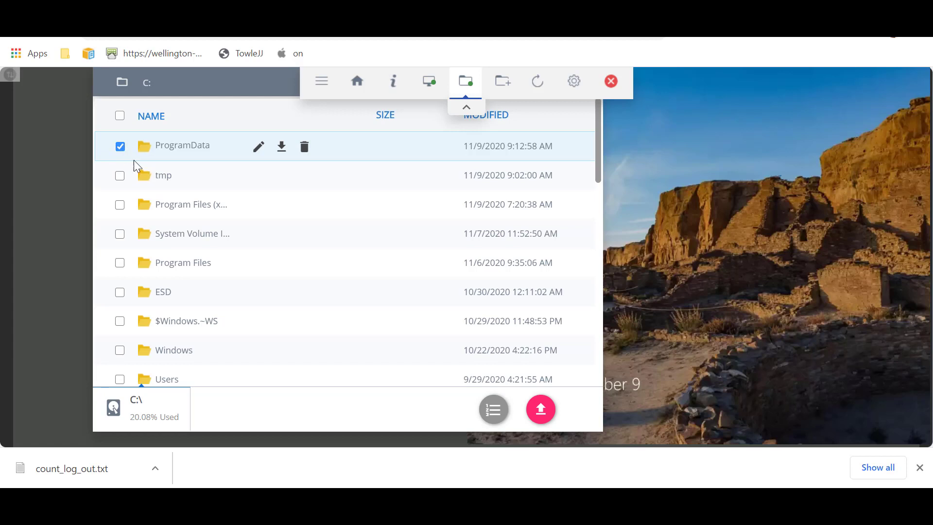
pyautogui.click(113, 155)
pyautogui.moveTo(163, 179)
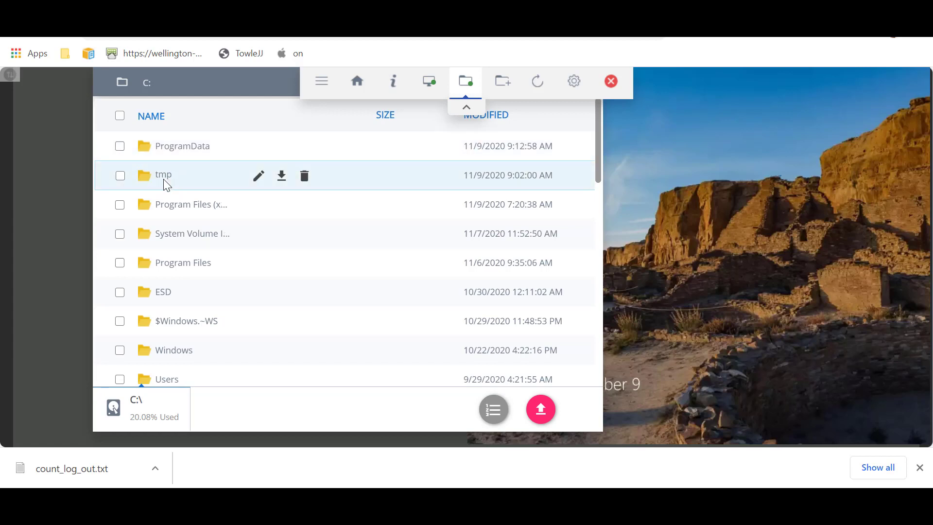
pyautogui.click(164, 175)
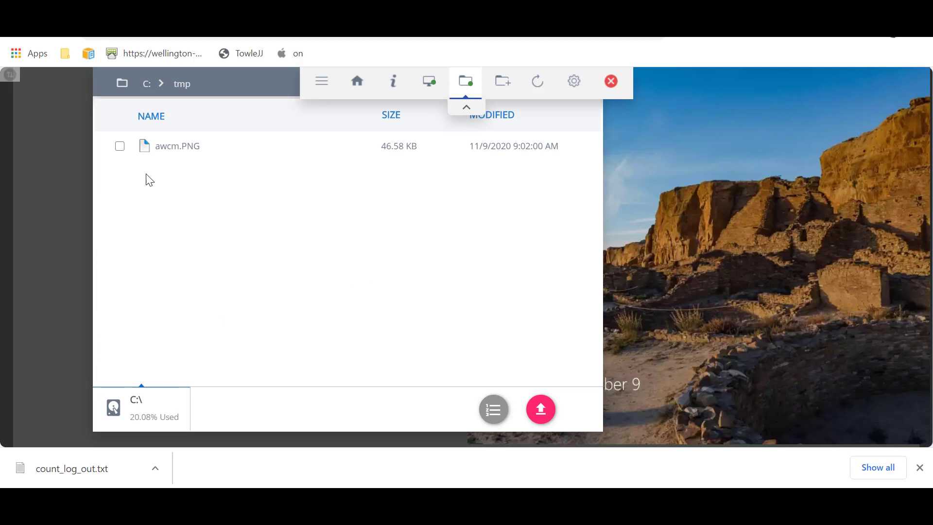
pyautogui.click(121, 147)
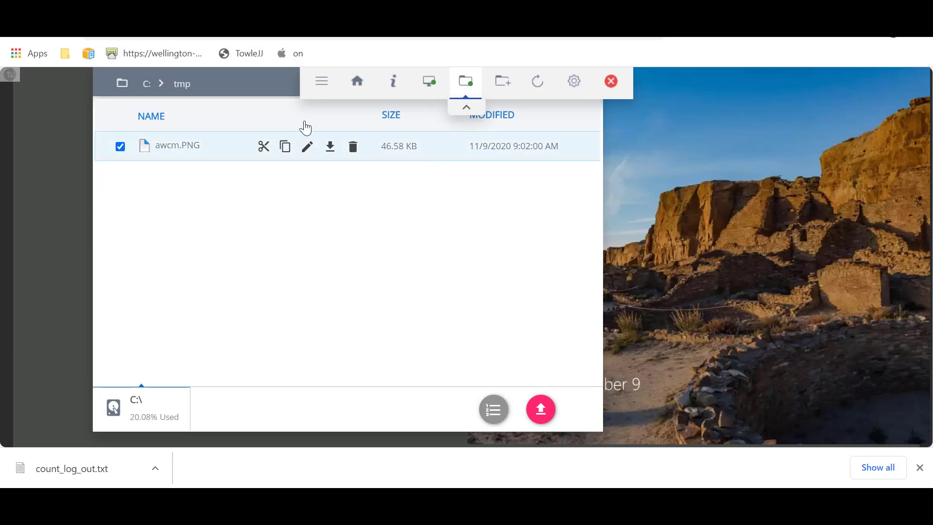
pyautogui.click(333, 148)
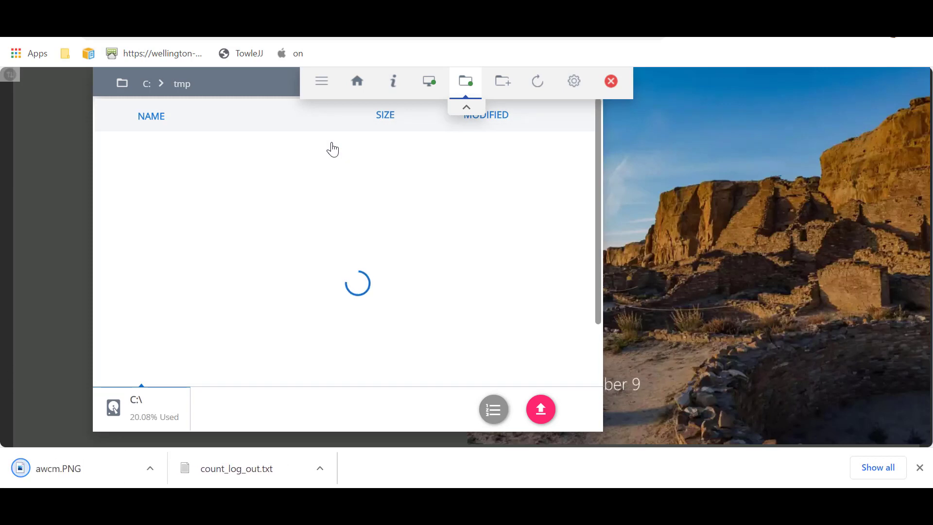
# Upload Capture.PNG (5.72 KB) from the local Pictures folder into the remote C:\tmp folder.
pyautogui.click(544, 409)
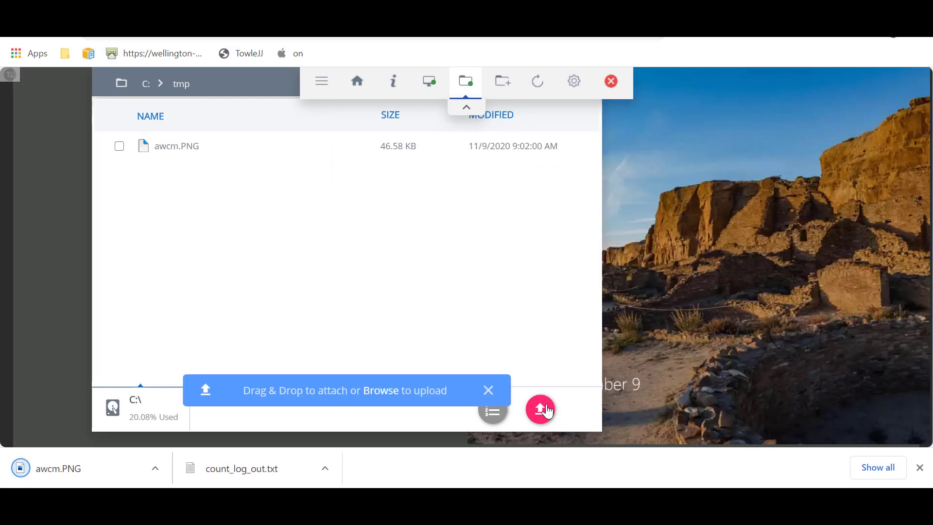
pyautogui.click(380, 391)
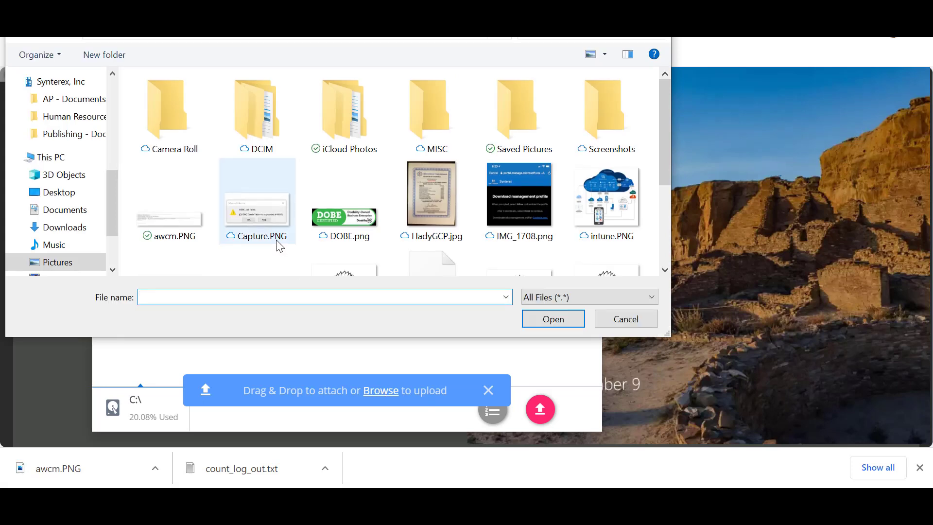
pyautogui.click(280, 246)
pyautogui.doubleClick(277, 241)
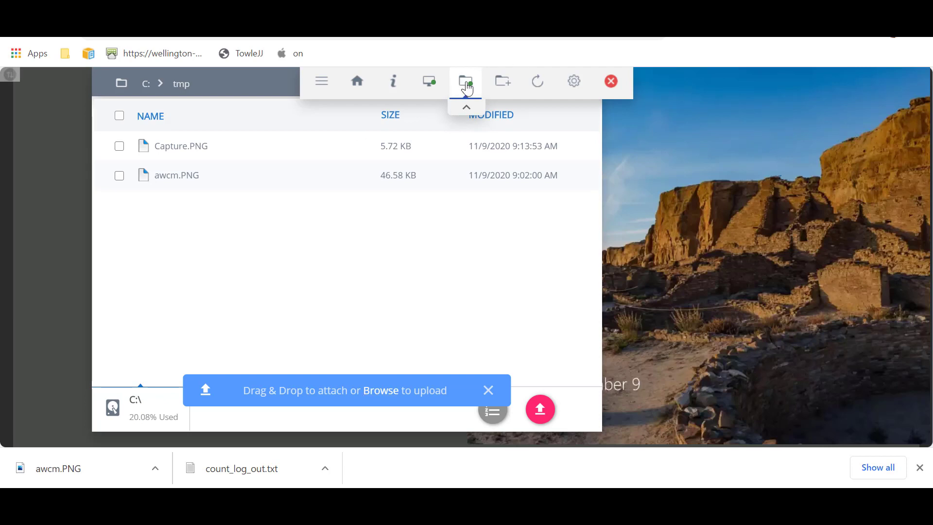
# Launch Remote Shell from the Home tools list and allow it on the remote PC's desktop.
pyautogui.click(360, 82)
pyautogui.click(387, 255)
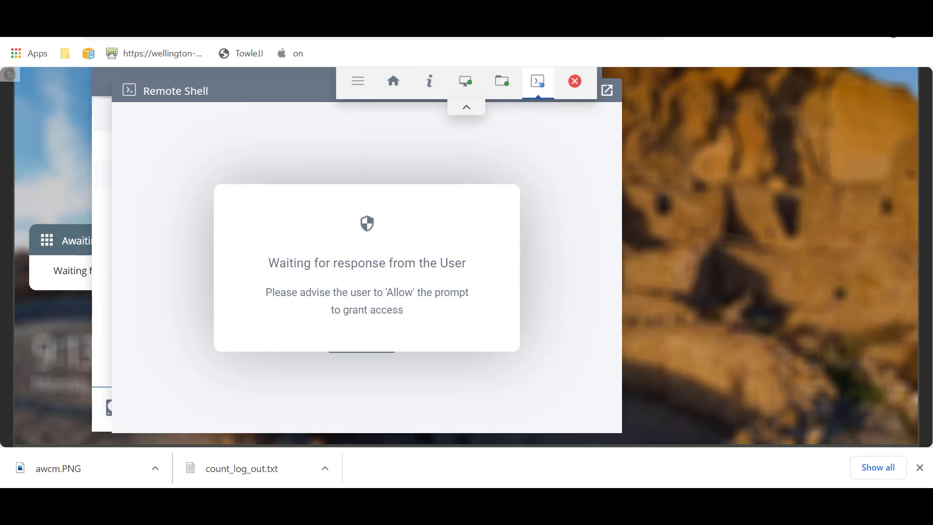
pyautogui.moveTo(377, 506)
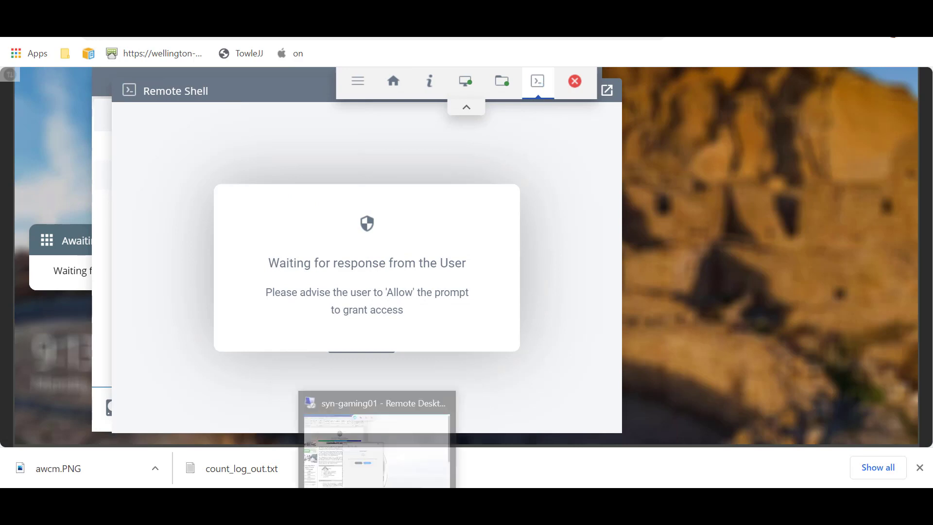
pyautogui.click(394, 394)
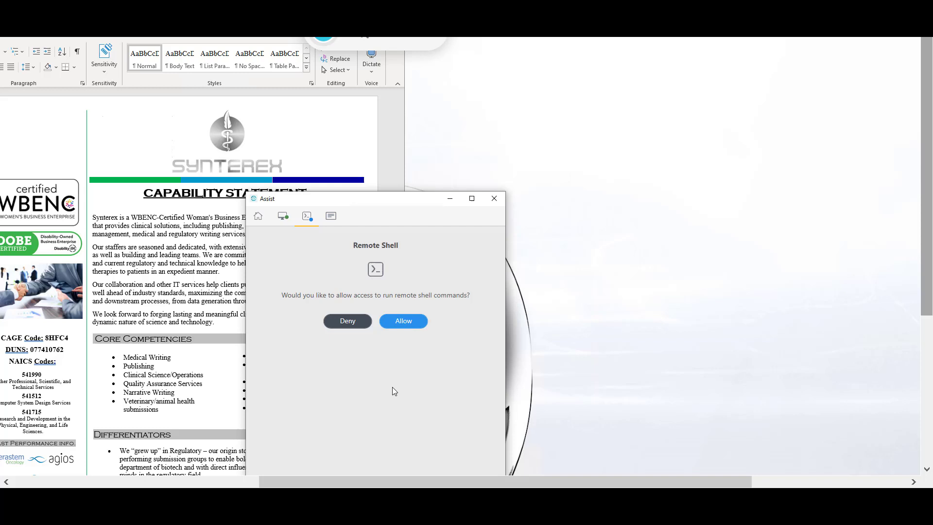
pyautogui.click(402, 325)
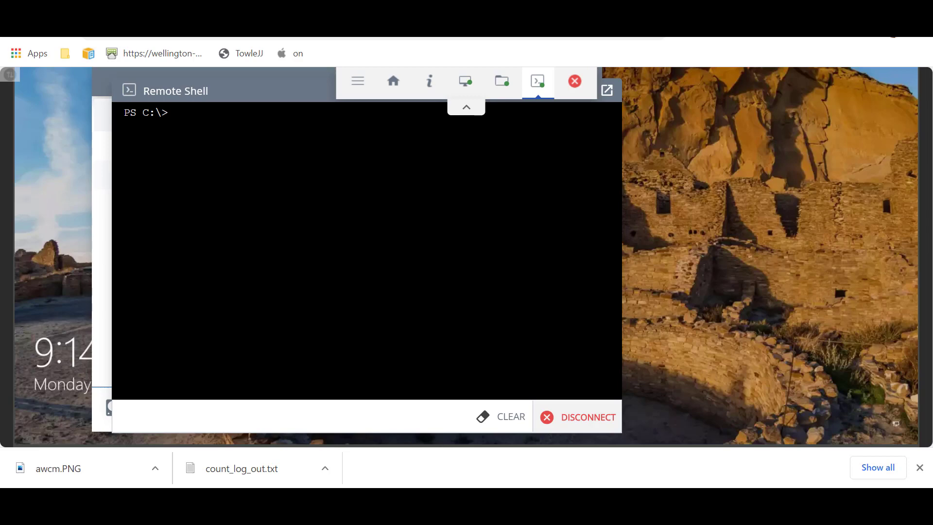
# Start powershell in the remote shell and list the PC's services with get-service.
pyautogui.write('powershell')
pyautogui.press('Return')
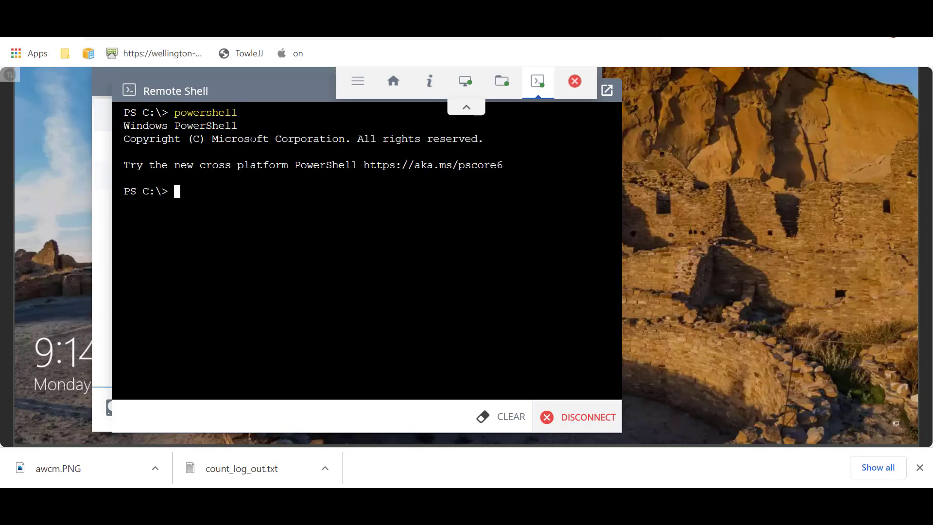
pyautogui.write('get-service')
pyautogui.press('Return')
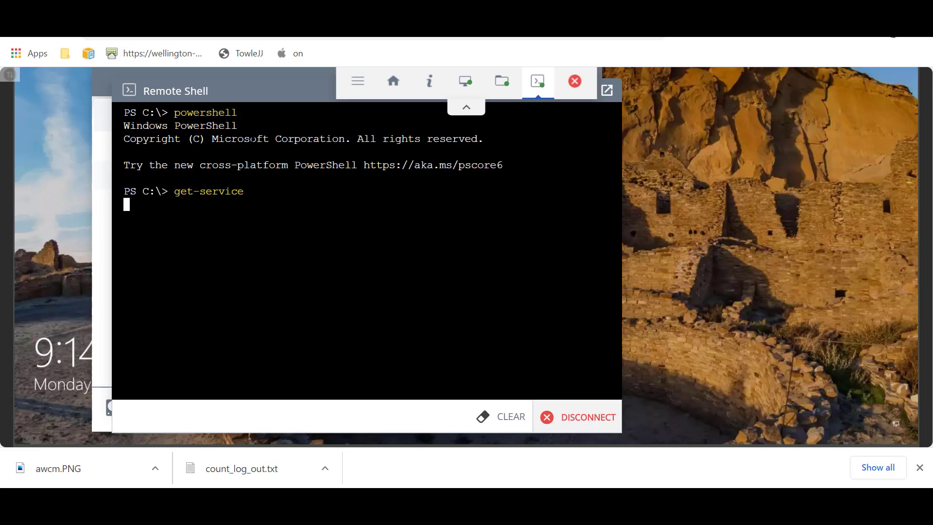
# Run Get-AppxProvisionedPackage, then Get-AppxPackage to list the installed app packages.
pyautogui.write('get-')
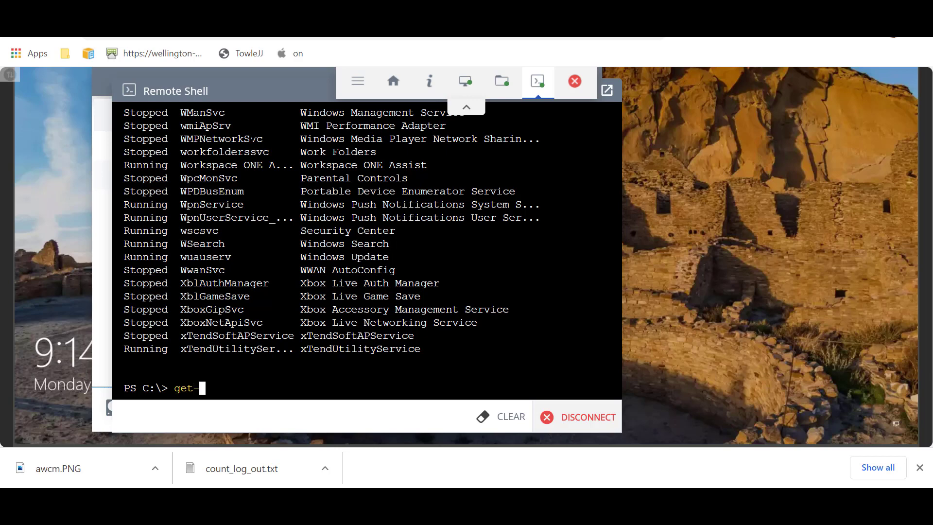
pyautogui.press('Tab')
pyautogui.press('Tab')
pyautogui.press('Tab')
pyautogui.press('Tab')
pyautogui.press('Tab')
pyautogui.press('Tab')
pyautogui.press('Tab')
pyautogui.press('Tab')
pyautogui.press('Tab')
pyautogui.press('Tab')
pyautogui.press('Tab')
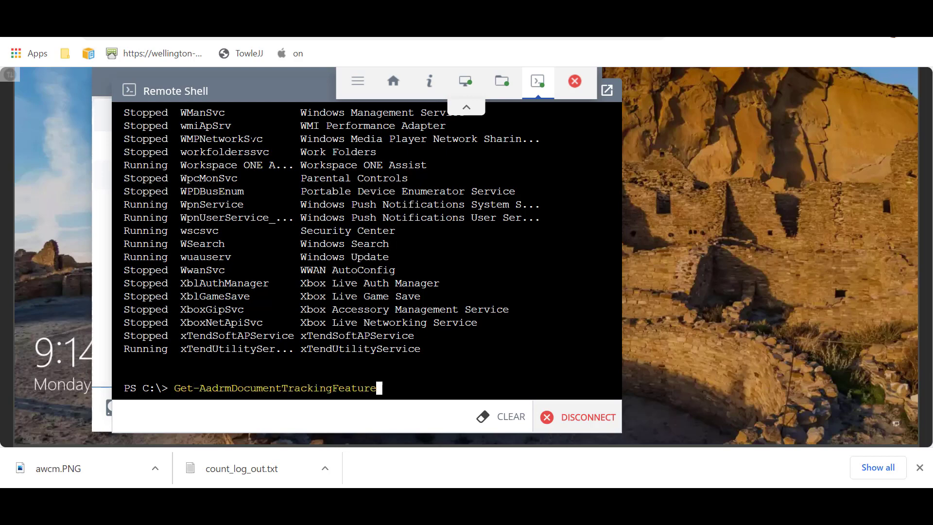
pyautogui.press('Tab')
pyautogui.press('Tab')
pyautogui.press('Tab')
pyautogui.press('Tab')
pyautogui.press('Tab')
pyautogui.press('Tab')
pyautogui.press('Tab')
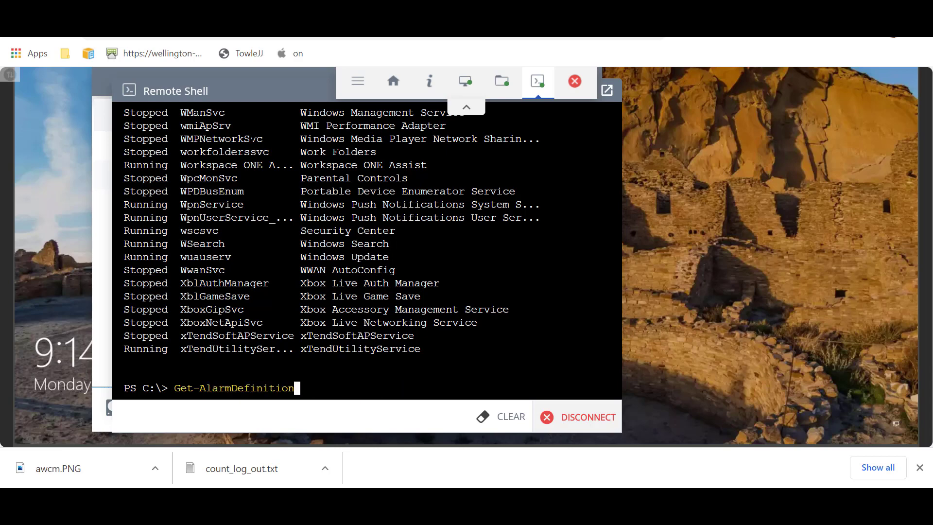
pyautogui.press('Tab')
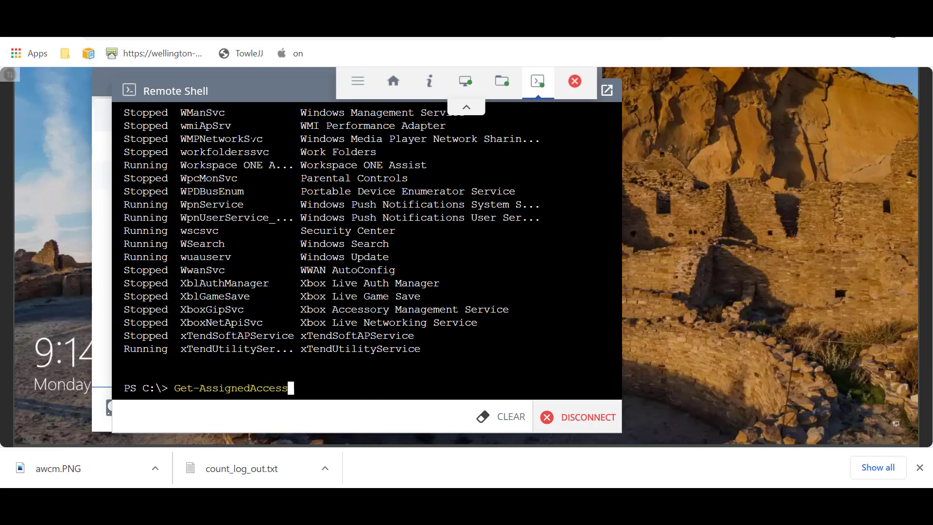
pyautogui.hotkey('shift', 'Tab')
pyautogui.hotkey('shift', 'Tab')
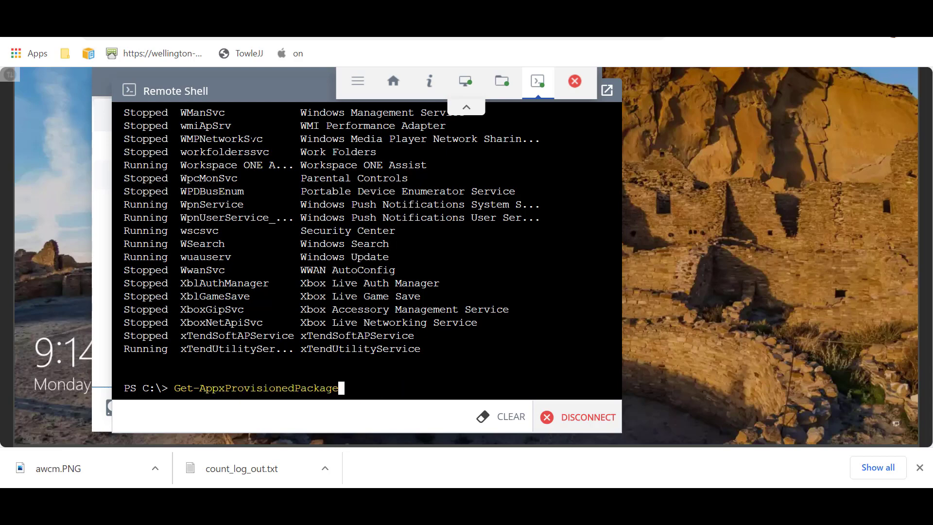
pyautogui.press('Return')
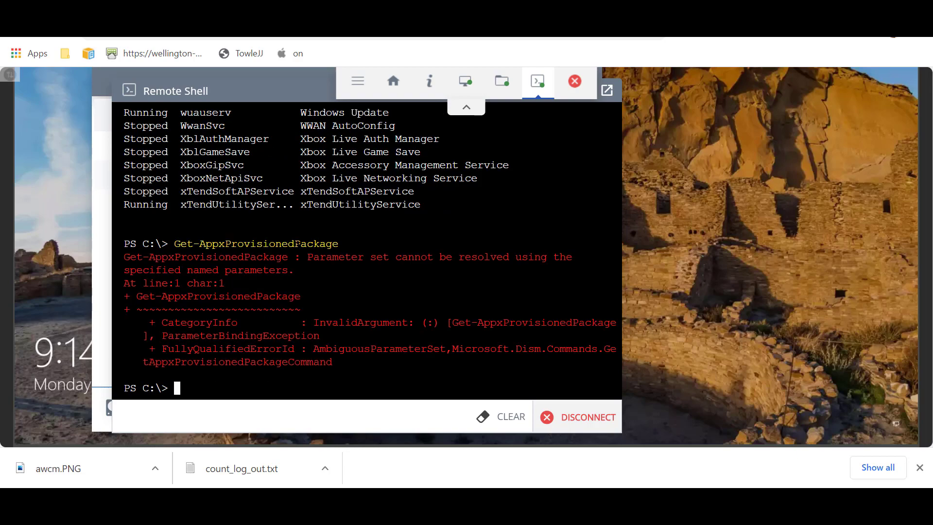
pyautogui.write('get-appxpac')
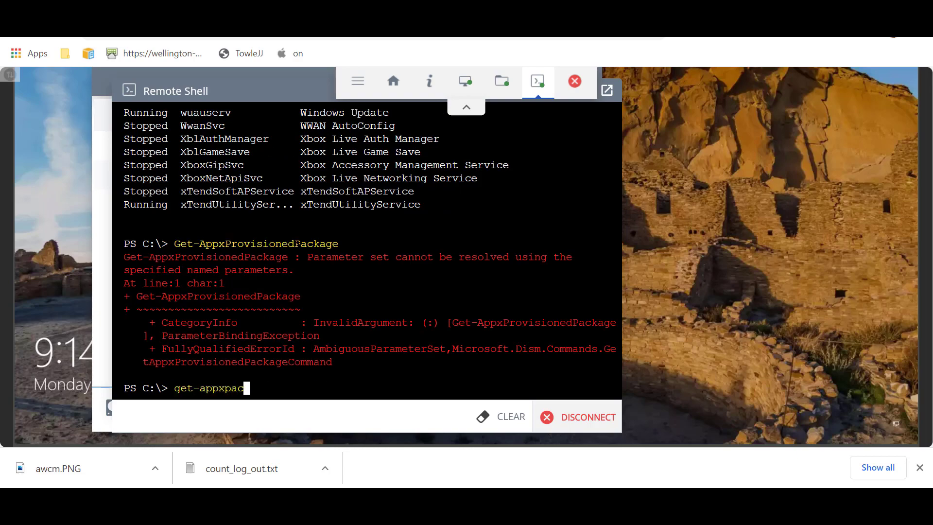
pyautogui.press('Tab')
pyautogui.press('Return')
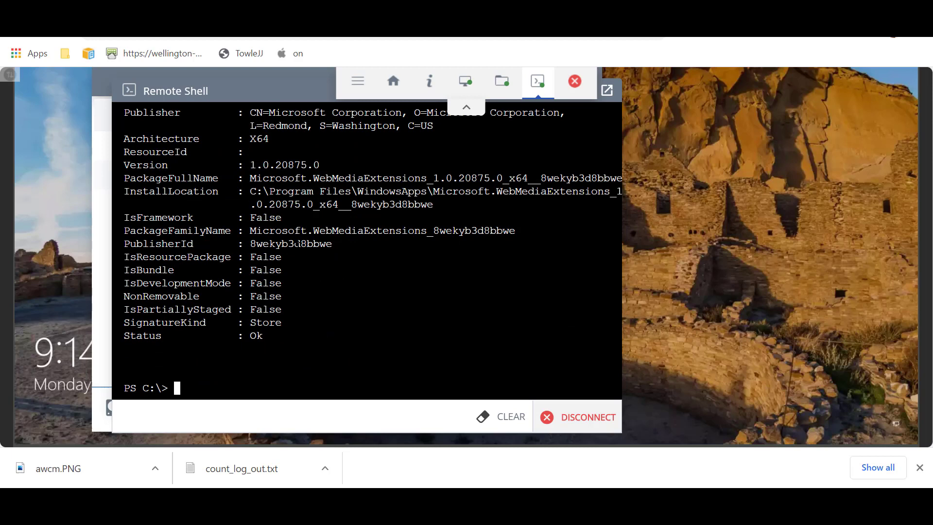